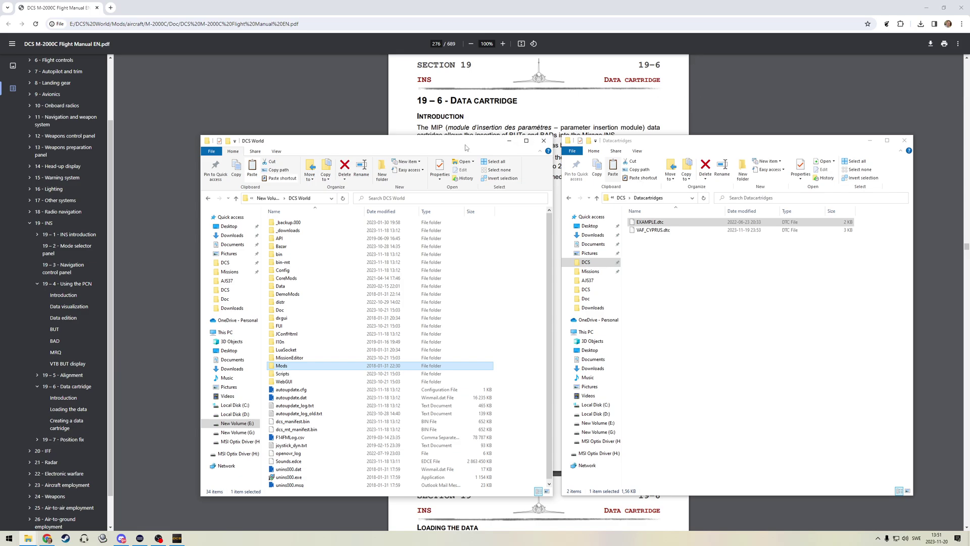
Lower the DCS World and Datacartridges folder windows to uncover the manual's data cartridge text.
drag(465, 147, 443, 206)
drag(705, 141, 708, 199)
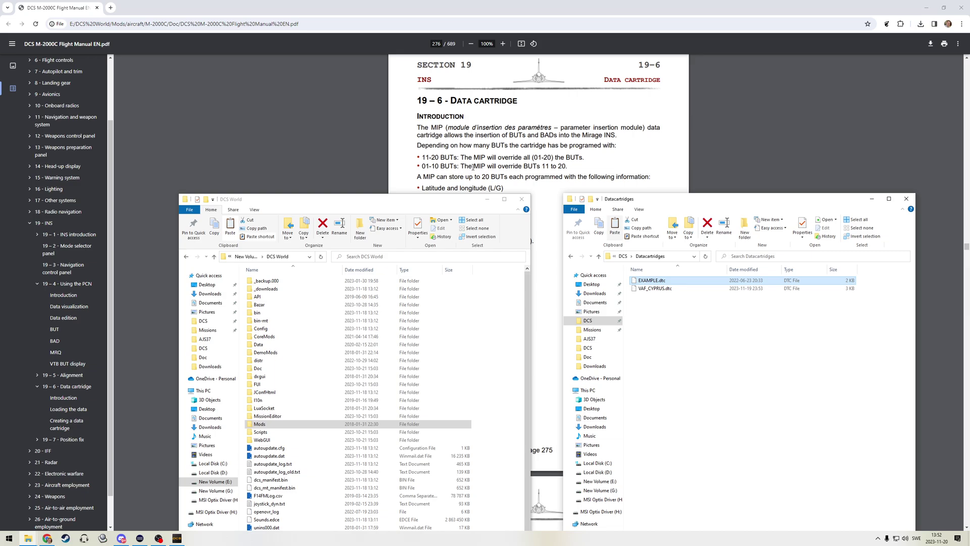
Browse to Mods > aircraft > M-2000C > Doc and try opening EXAMPLE.dtc, cancelling the prompt.
drag(472, 199, 493, 145)
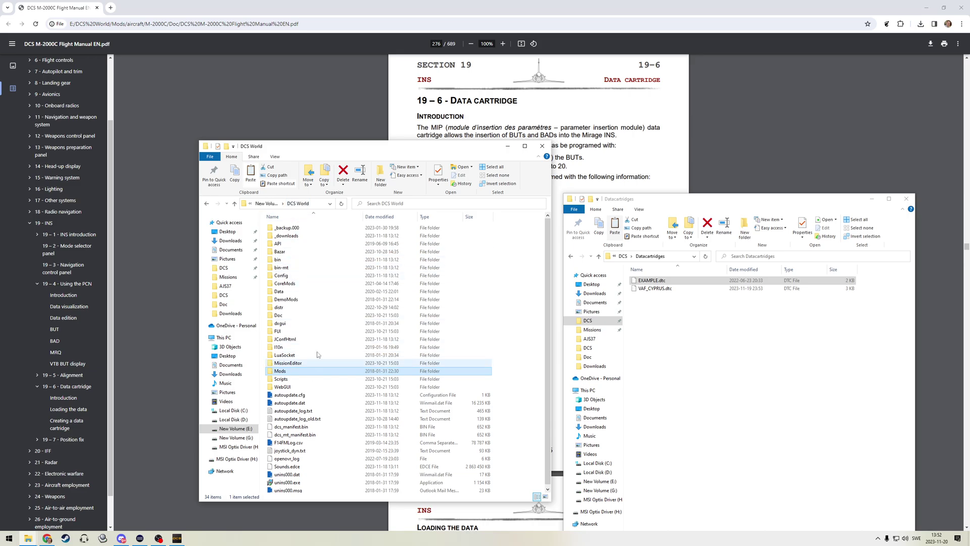
double_click(288, 372)
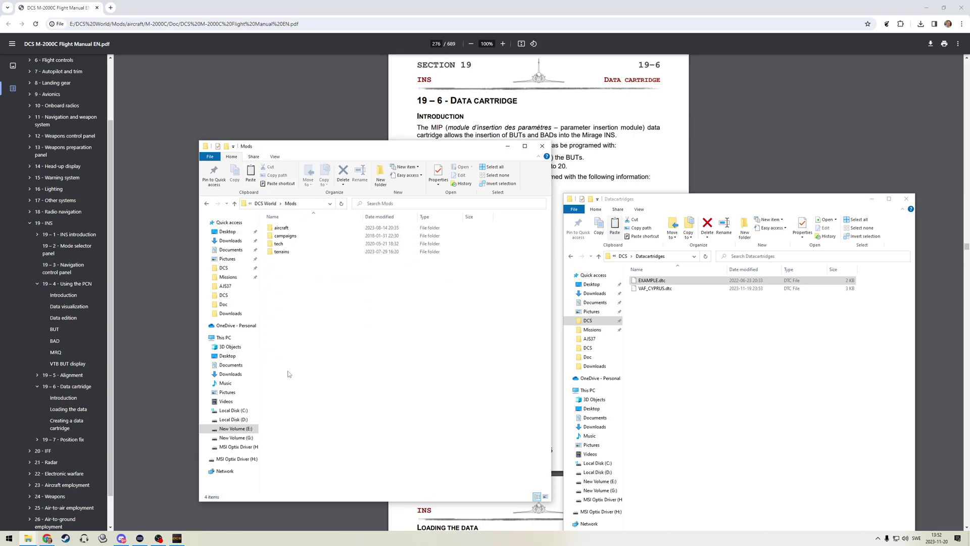
double_click(291, 228)
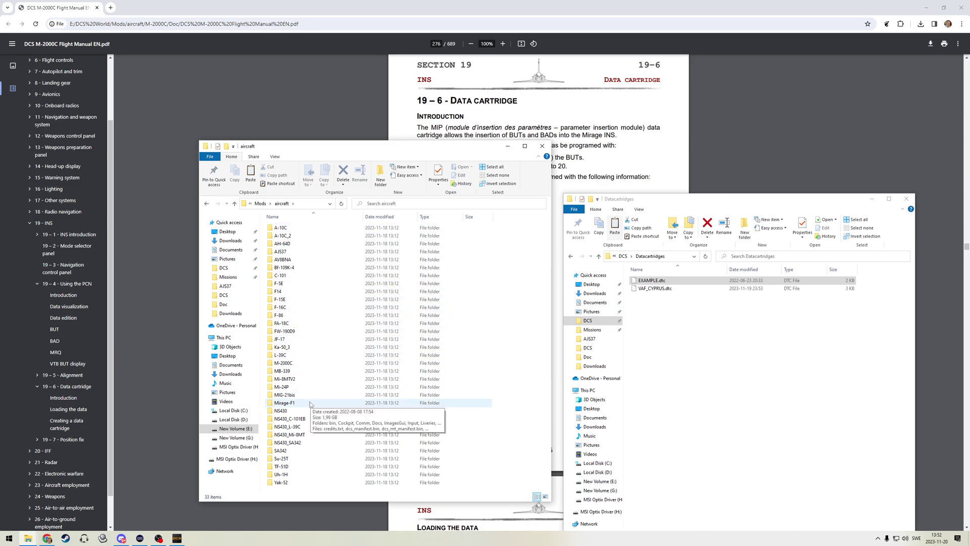
double_click(303, 364)
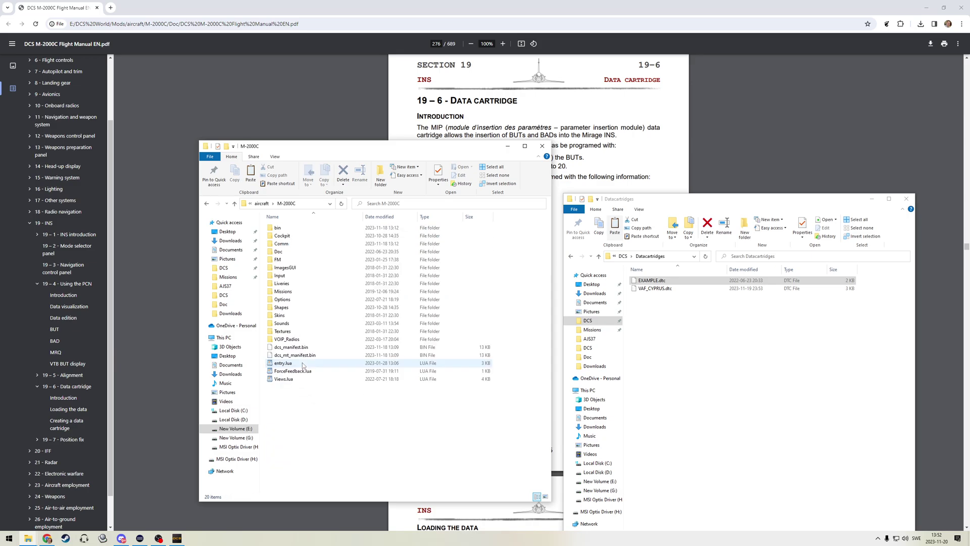
double_click(294, 253)
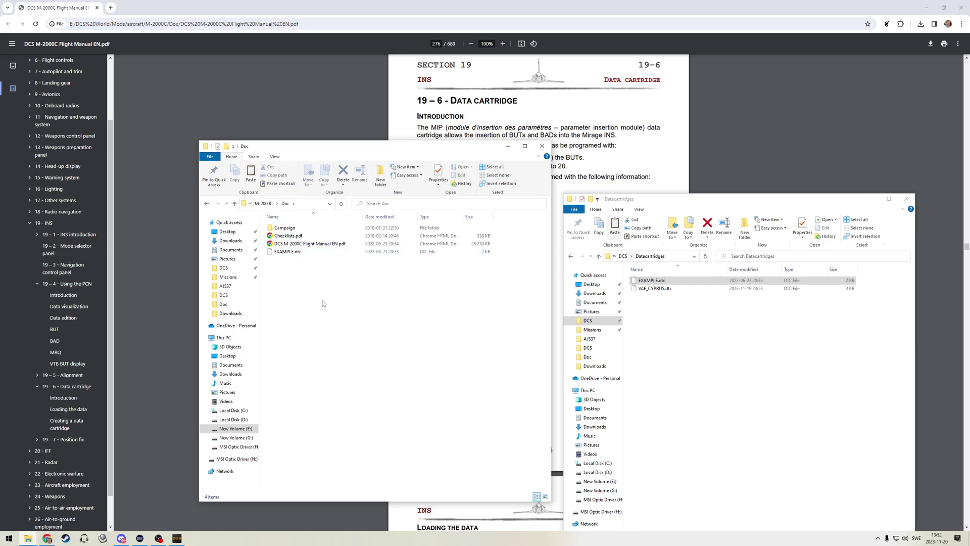
double_click(284, 252)
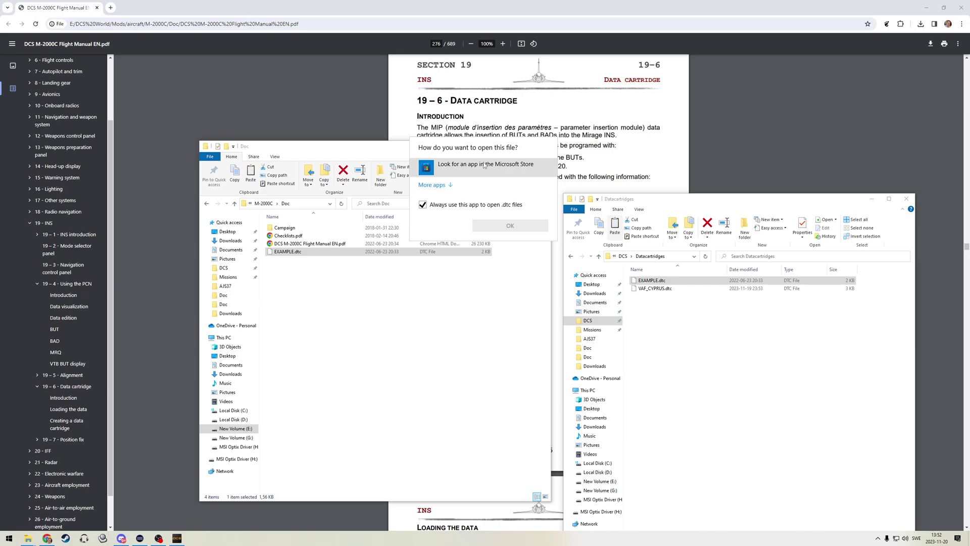
click(433, 260)
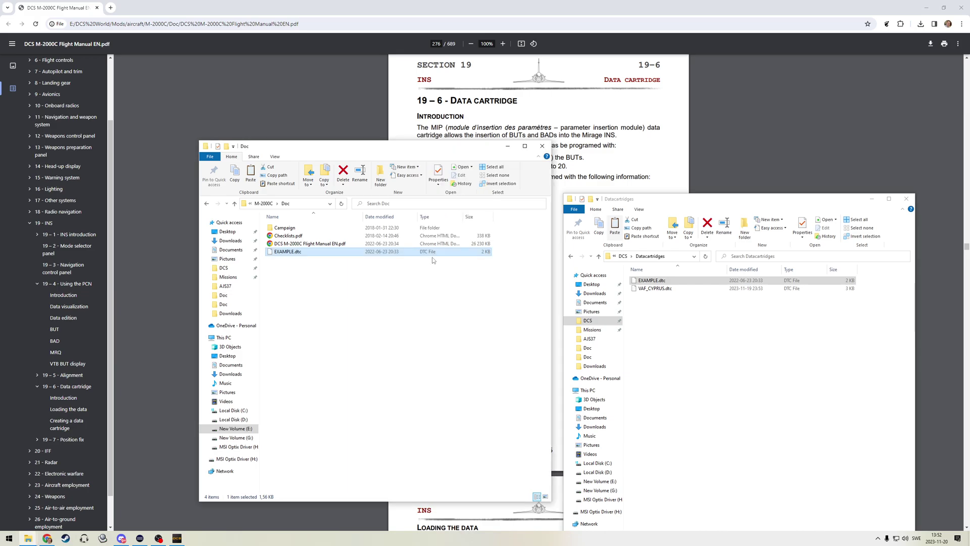
Open EXAMPLE.dtc in Notepad++, inspect the waypoints[2] offset line, then bring the PDF manual forward.
right_click(317, 251)
click(375, 274)
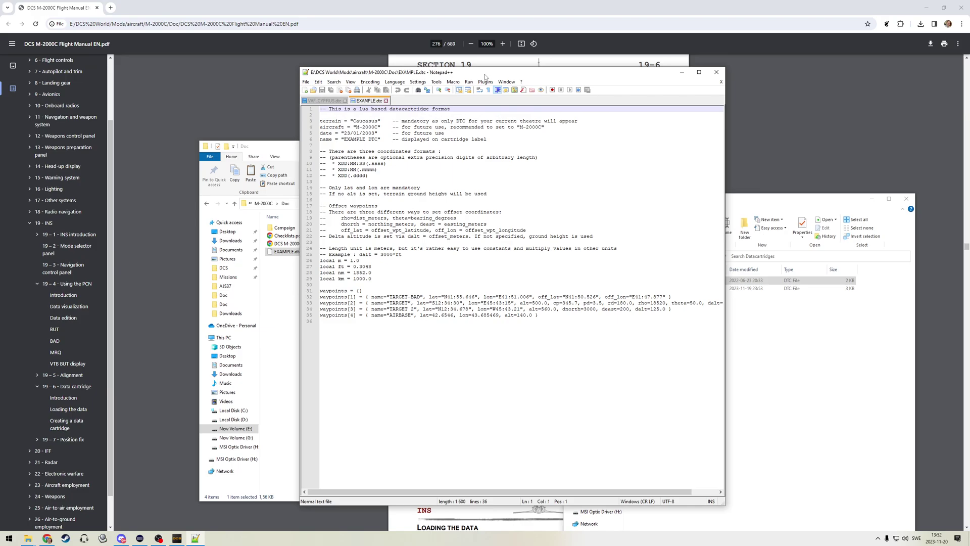
drag(412, 79, 411, 80)
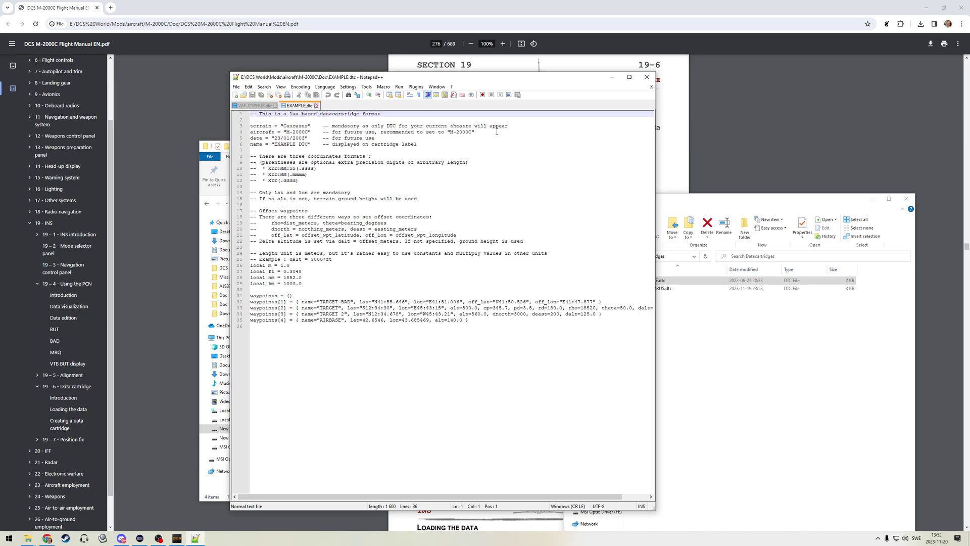
click(452, 307)
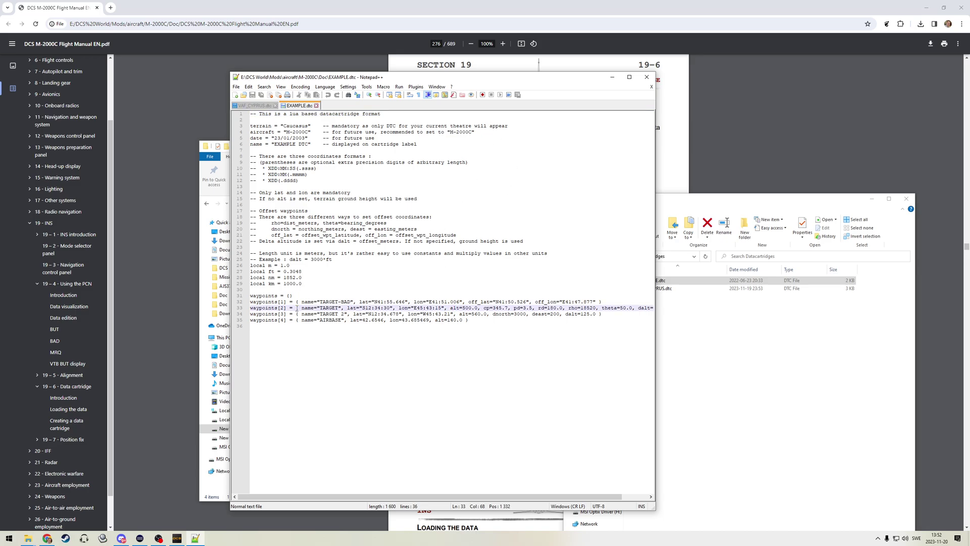
drag(480, 76, 359, 102)
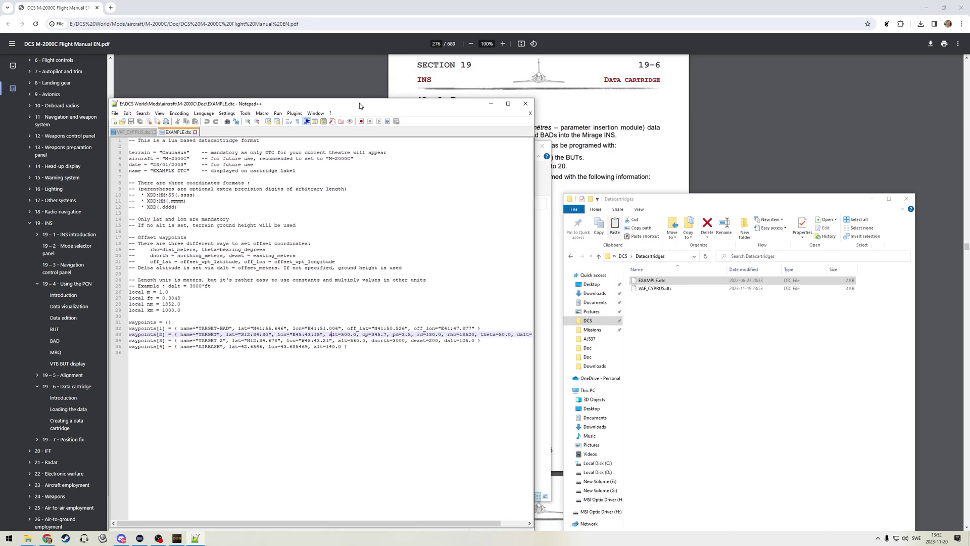
click(732, 121)
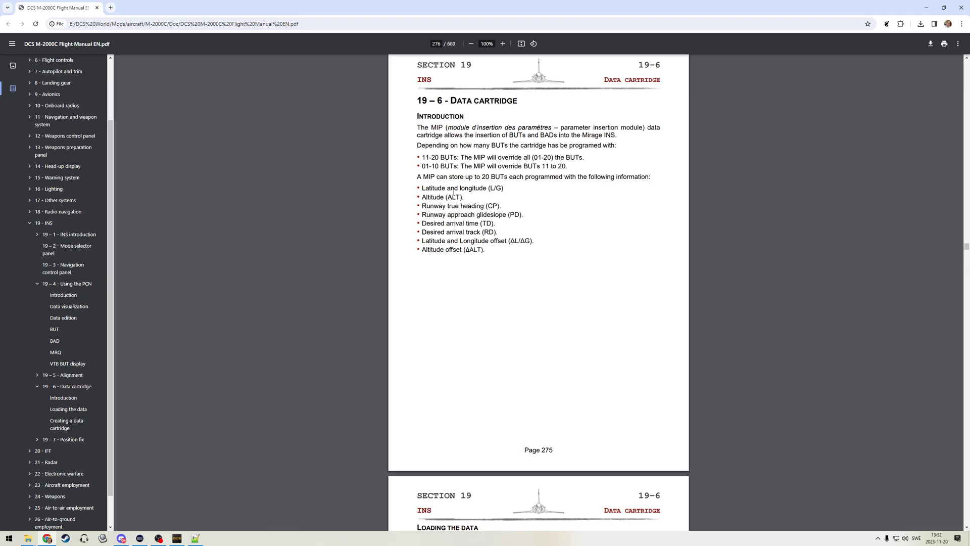
Highlight the CP, PD, TD, ΔL/ΔG and ΔALT abbreviations, then scroll to manual page 276.
double_click(492, 205)
drag(509, 215, 520, 215)
drag(485, 224, 493, 233)
drag(509, 242, 530, 241)
drag(465, 250, 482, 250)
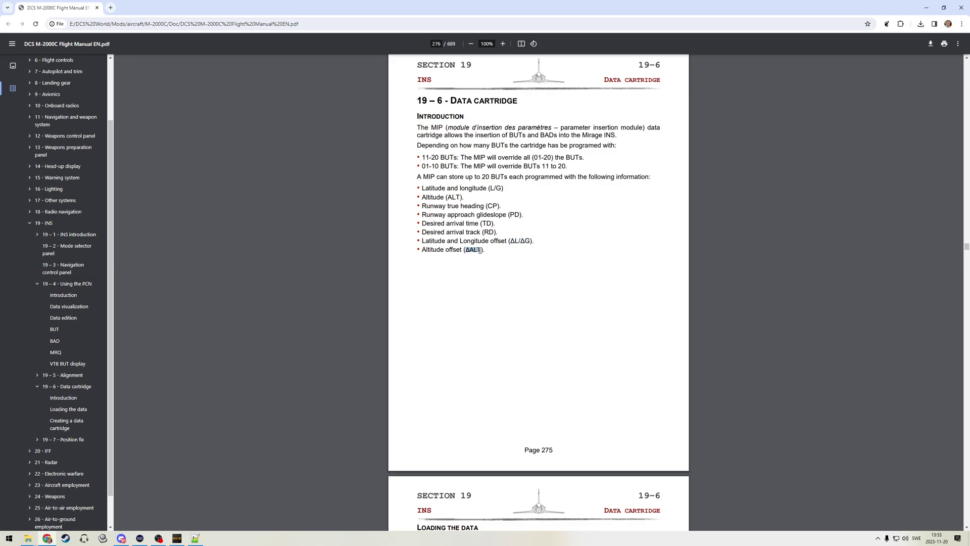
click(551, 265)
scroll(637, 227, down, 9)
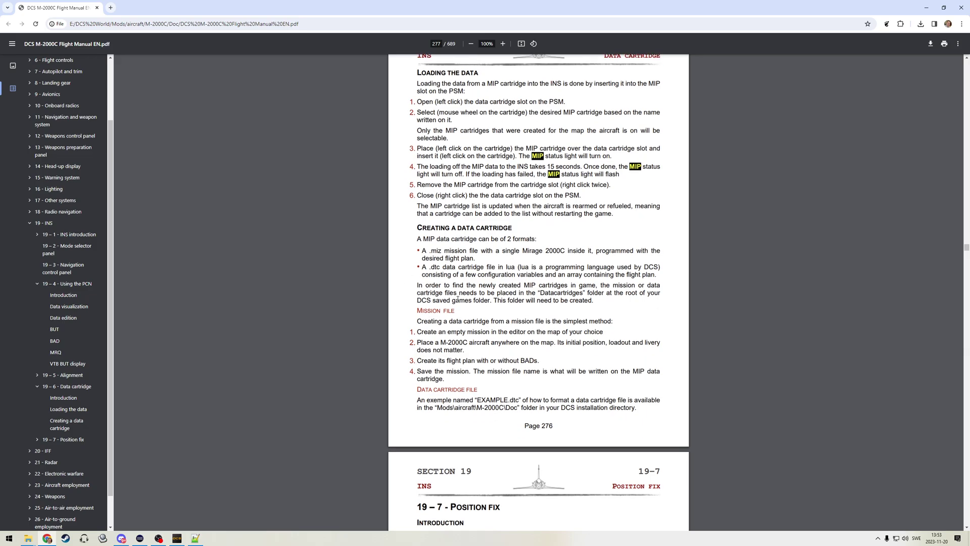
Bring the EXAMPLE.dtc editor forward and widen it to show full waypoint lines.
click(195, 538)
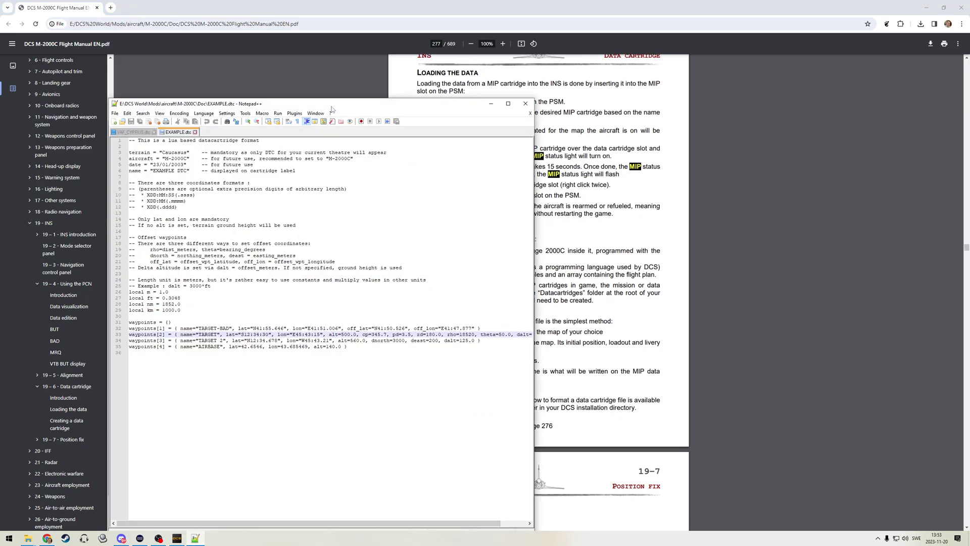
drag(332, 107, 444, 65)
drag(497, 81, 407, 78)
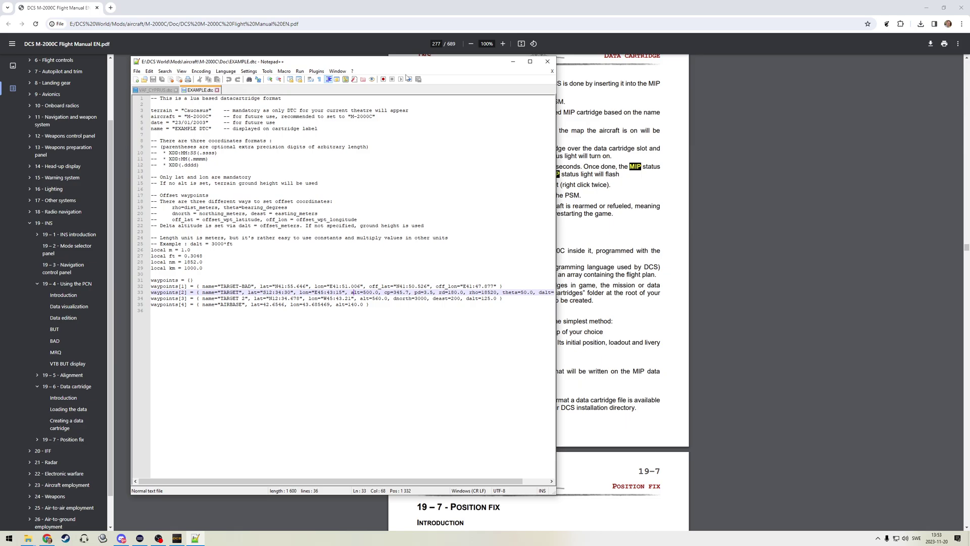
drag(556, 494, 770, 499)
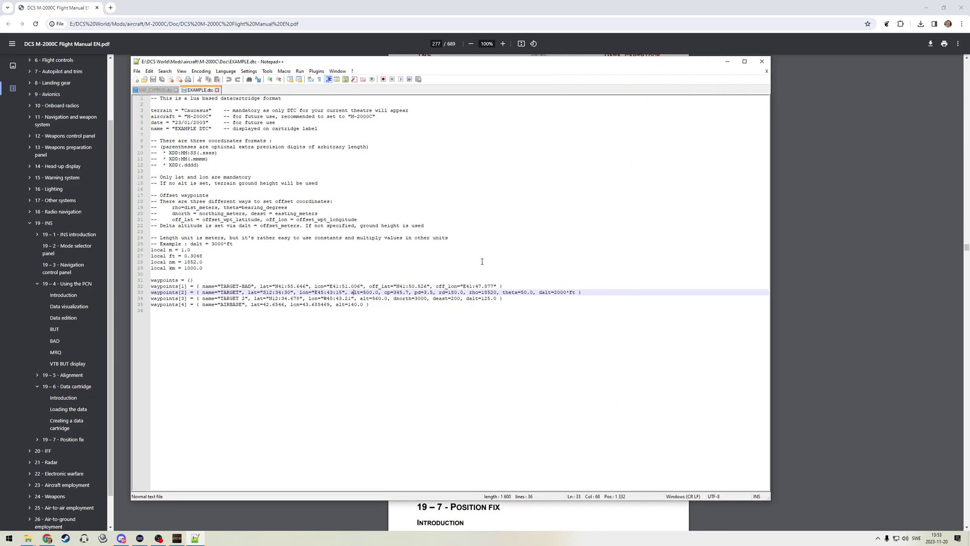
click(518, 291)
drag(364, 61, 446, 69)
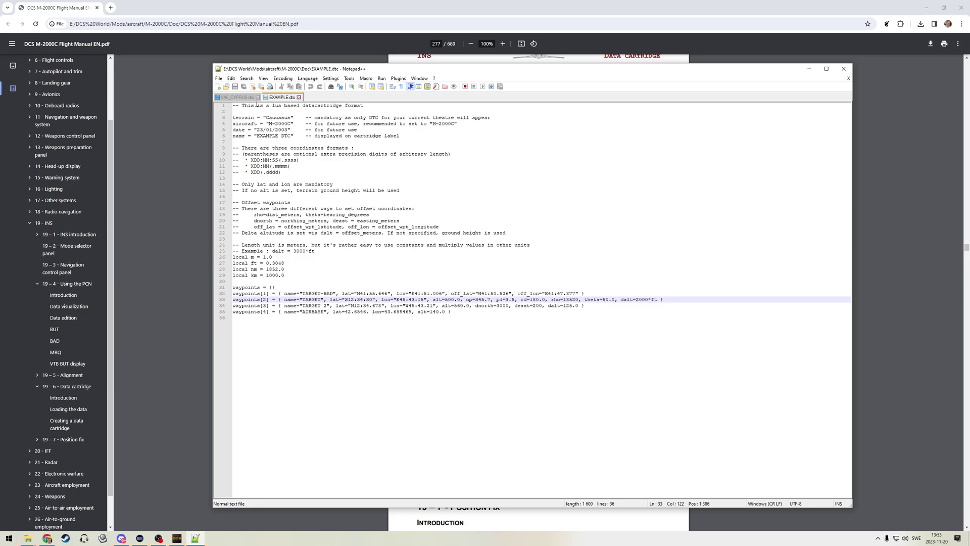
Switch to VAF_CYPRUS.dtc and inspect the AKROTIRI and PAPHOS entries, including AKROTIRI's 291 course.
click(231, 97)
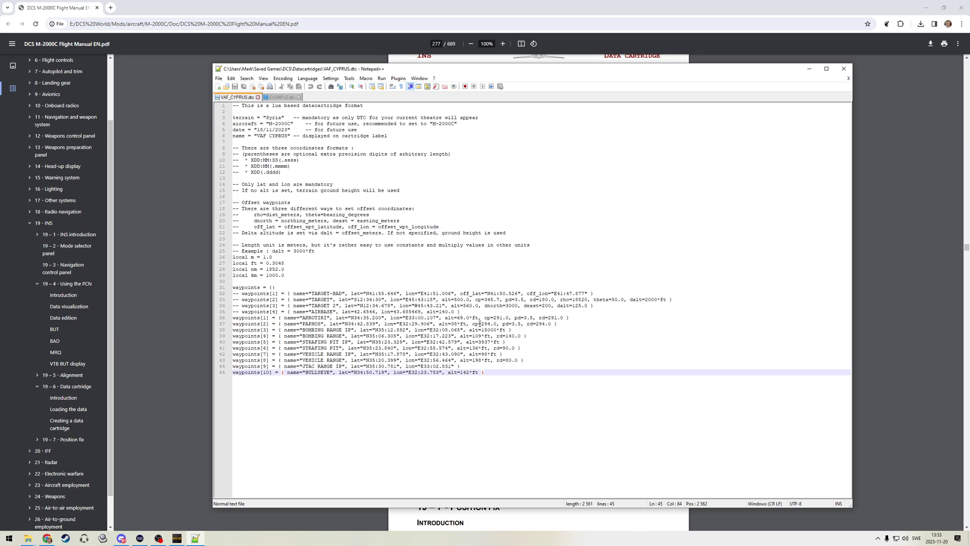
double_click(303, 317)
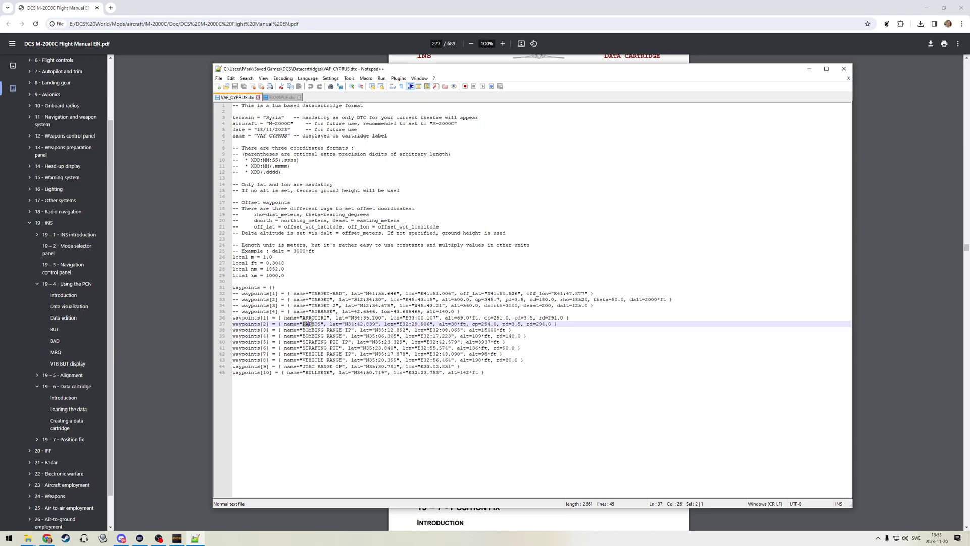
drag(307, 324, 324, 328)
click(455, 317)
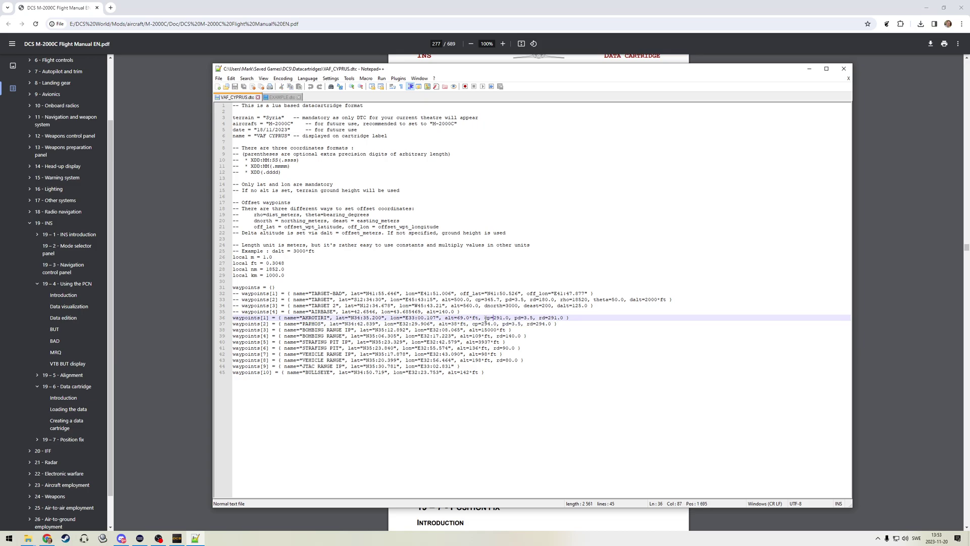
drag(493, 318, 504, 317)
click(530, 318)
click(534, 361)
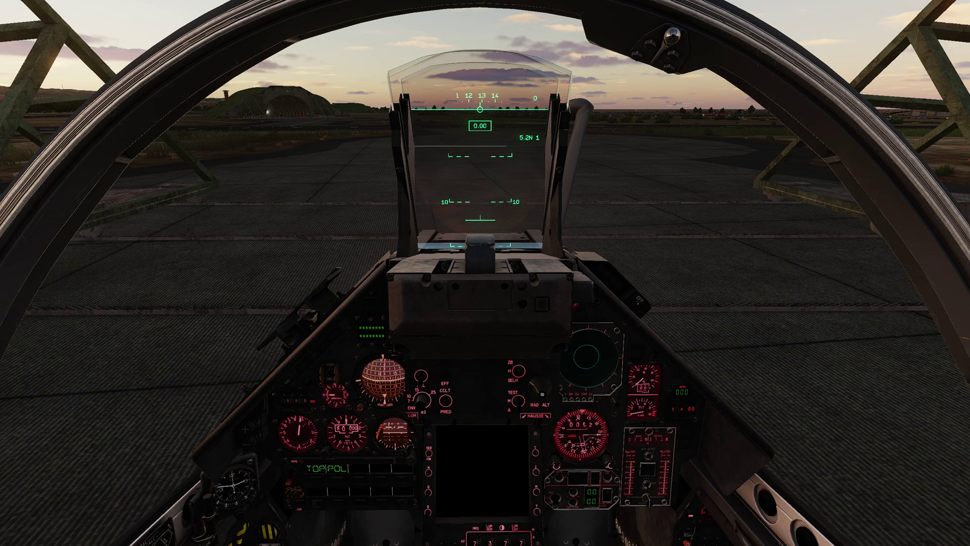
Open the kneeboard (Shift+K) and flip to the BUTS / WAYPOINTS page.
key(shift+k)
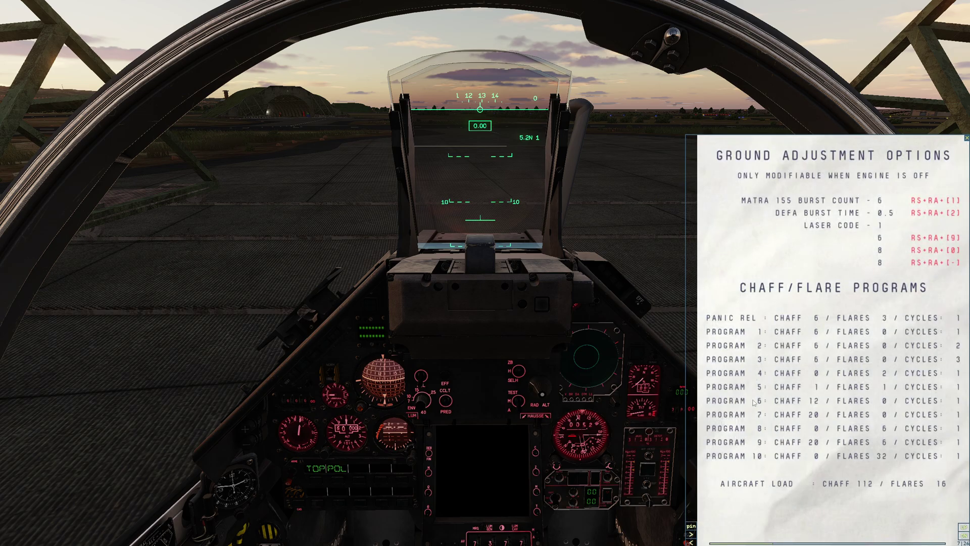
click(691, 534)
click(691, 534)
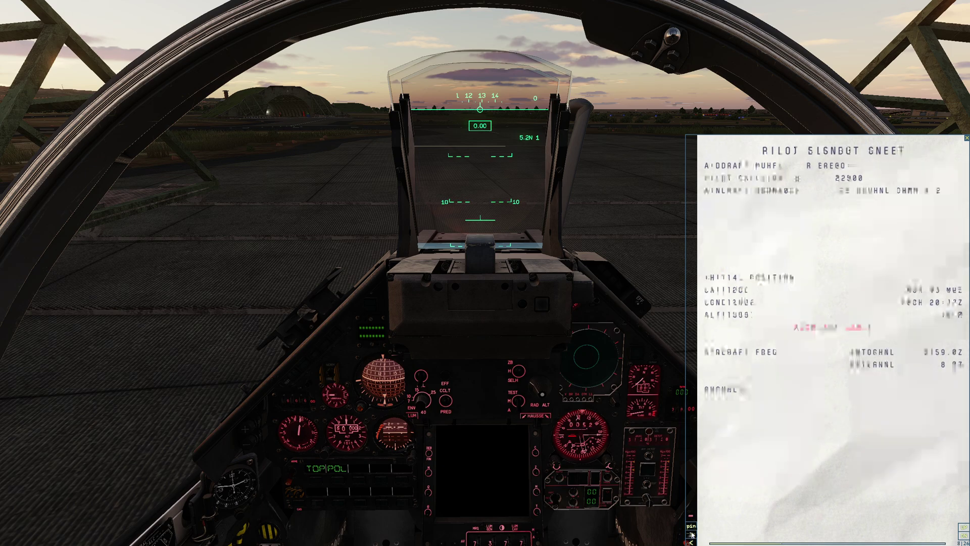
click(691, 534)
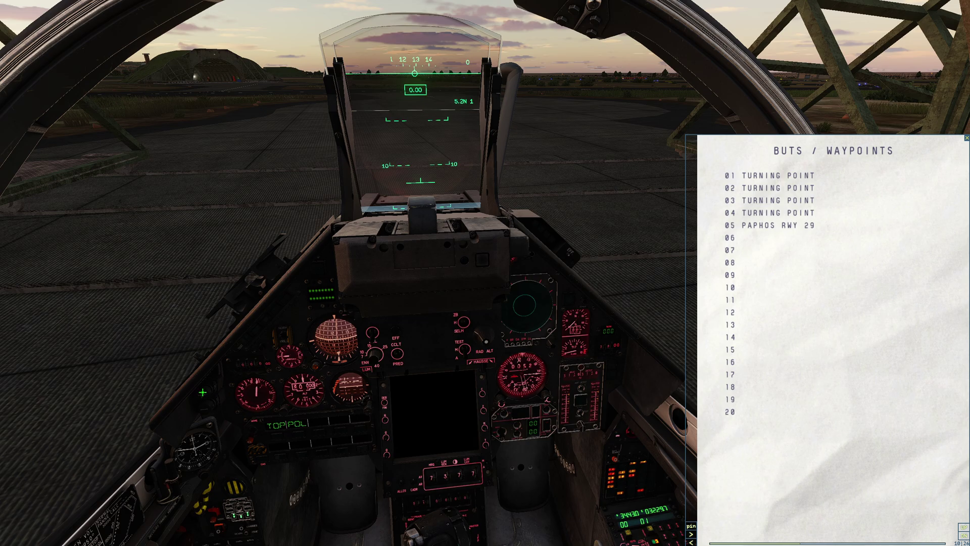
Step the INS through the empty waypoints up to 10 and round to 01.
click(203, 392)
click(202, 392)
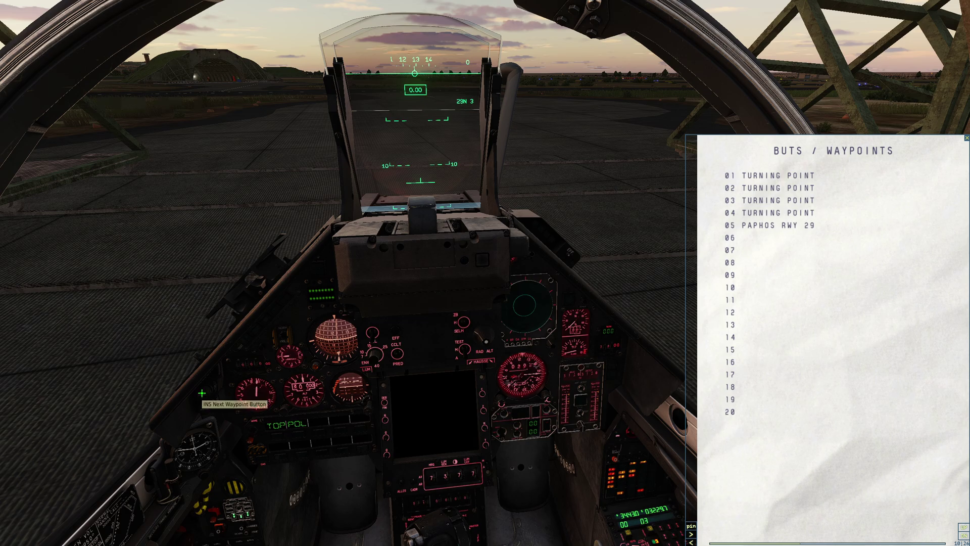
click(202, 393)
click(201, 393)
click(202, 392)
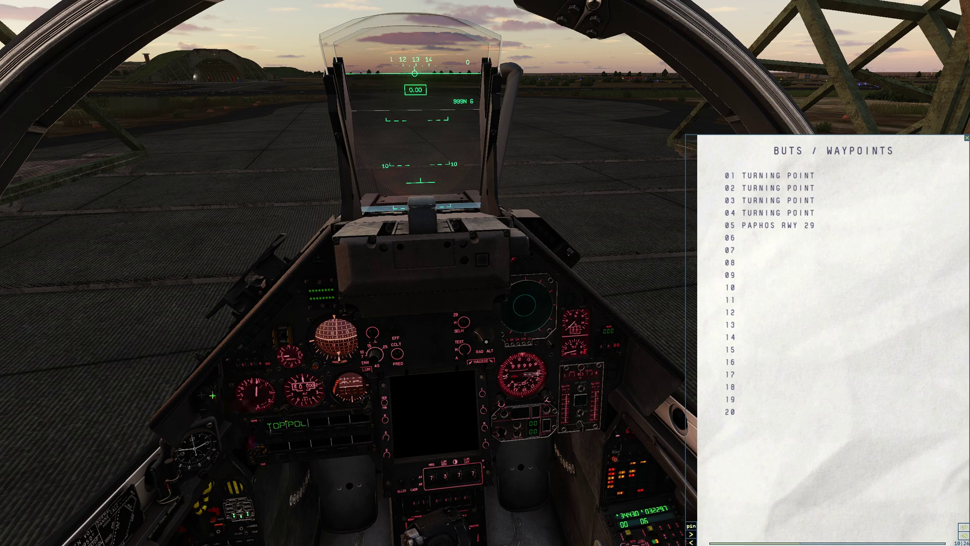
click(205, 391)
click(205, 390)
click(205, 391)
click(203, 405)
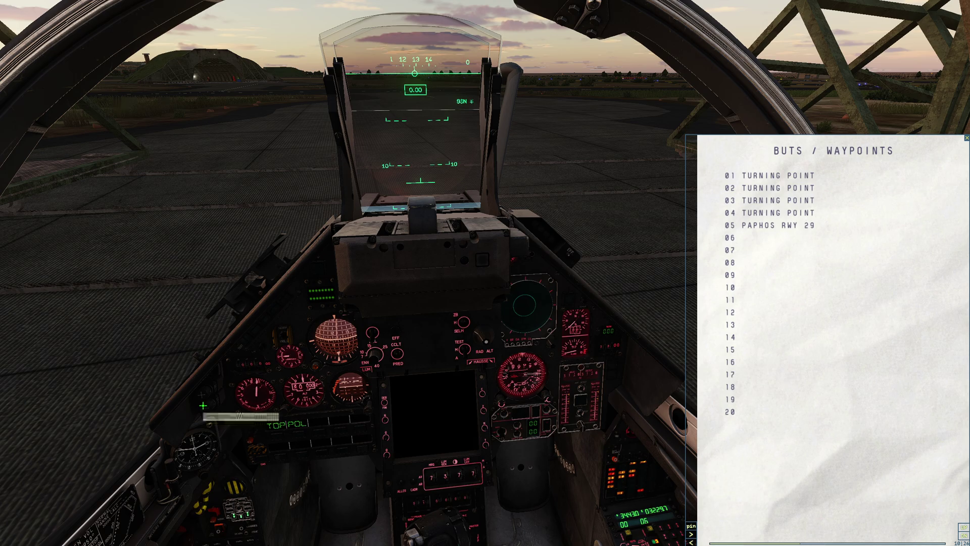
click(203, 406)
click(203, 405)
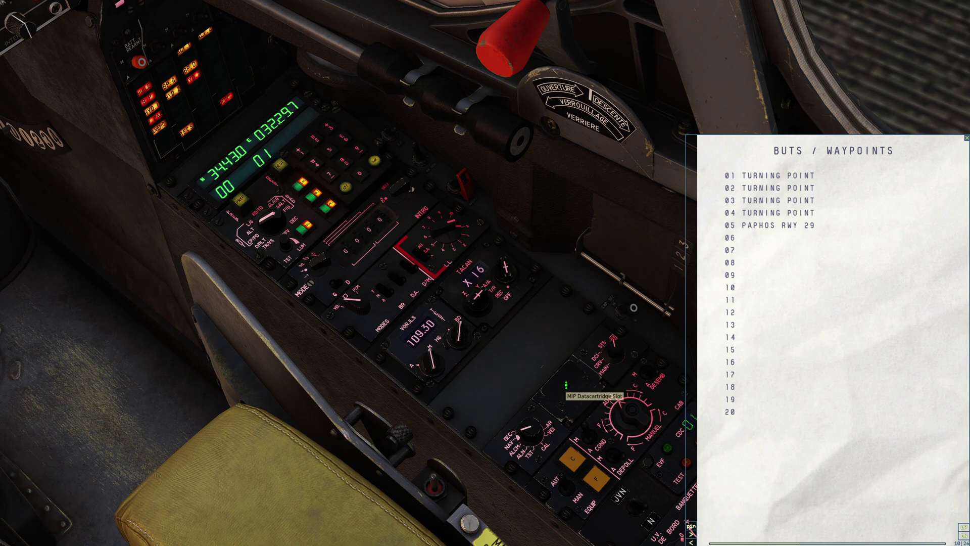
Open the MIP data cartridge slot, select the VAF CYPRUS cartridge and insert it.
click(565, 385)
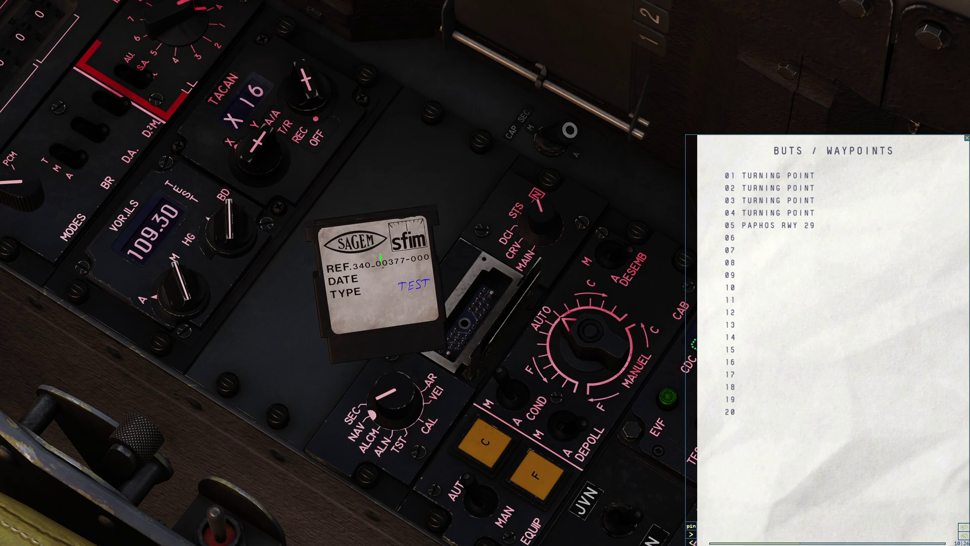
click(409, 280)
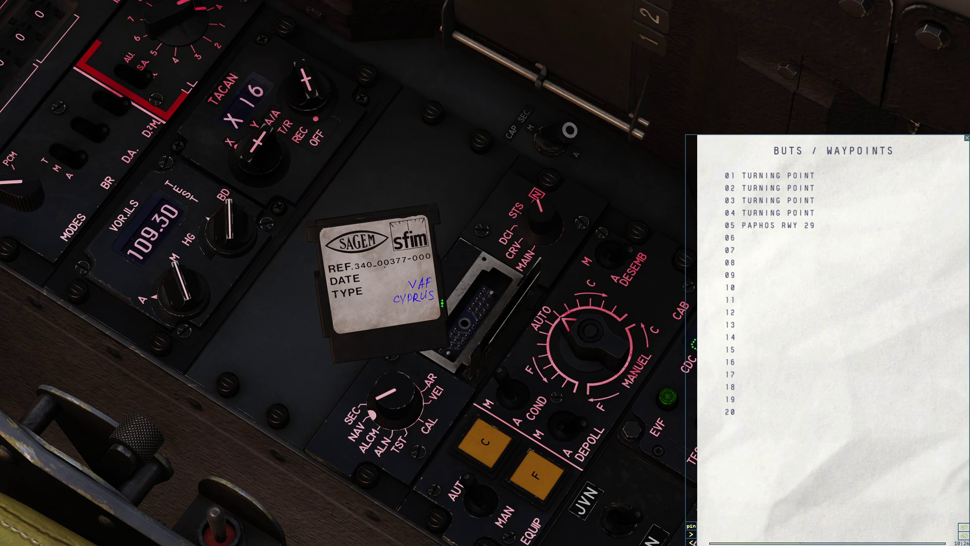
click(419, 317)
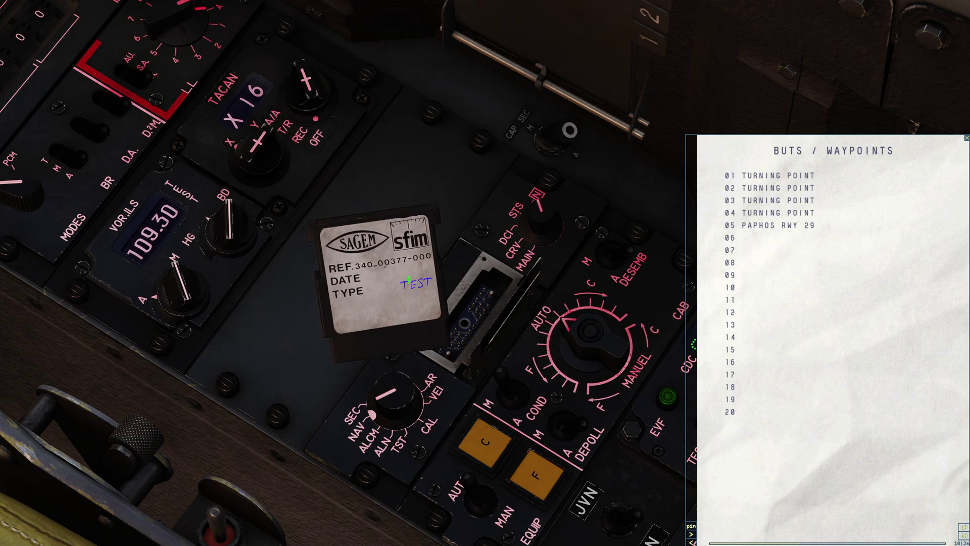
click(383, 267)
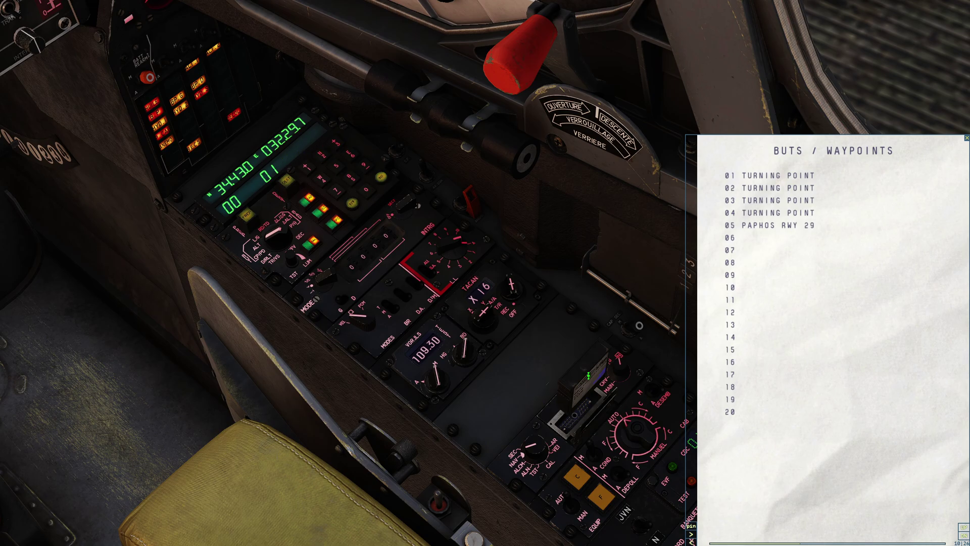
Seat the cartridge to load waypoints 11–20, then eject it and close the empty slot.
click(589, 375)
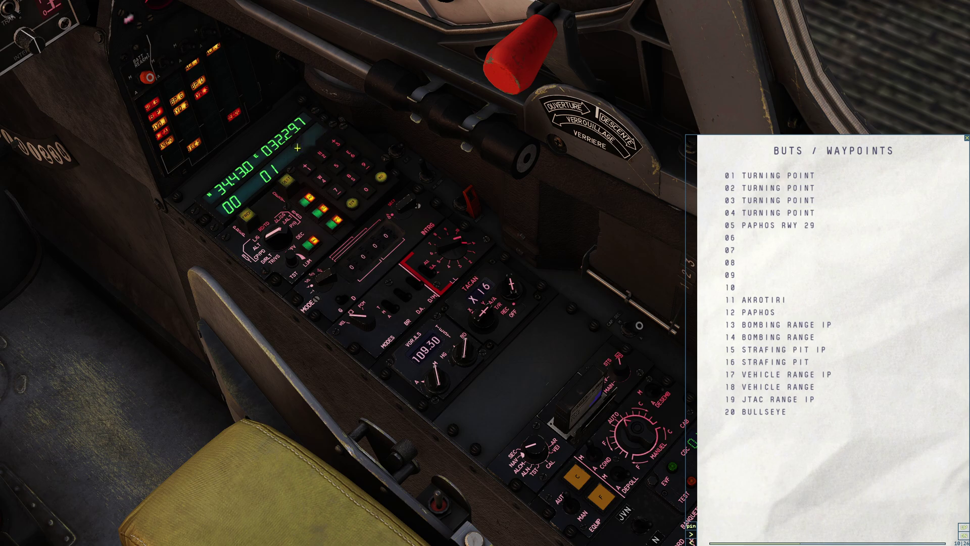
click(583, 391)
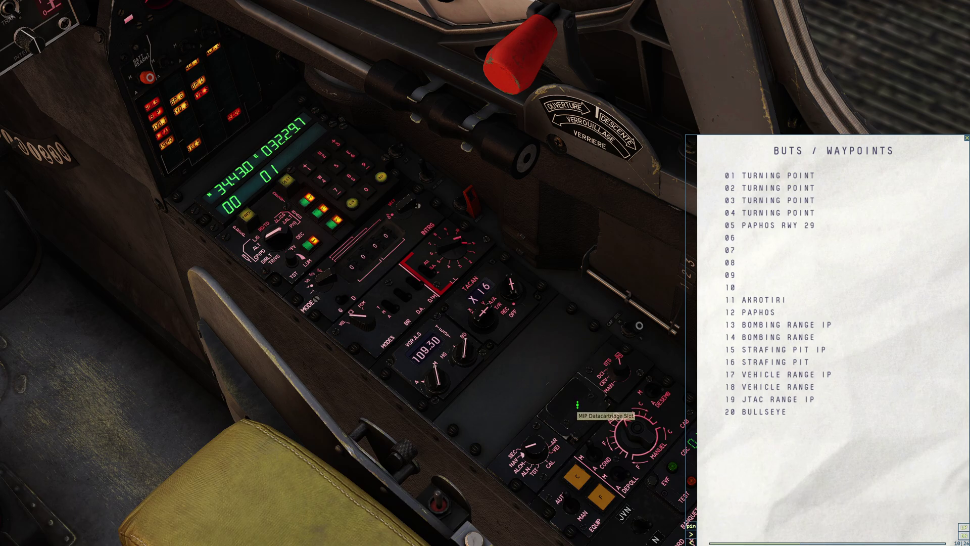
click(577, 405)
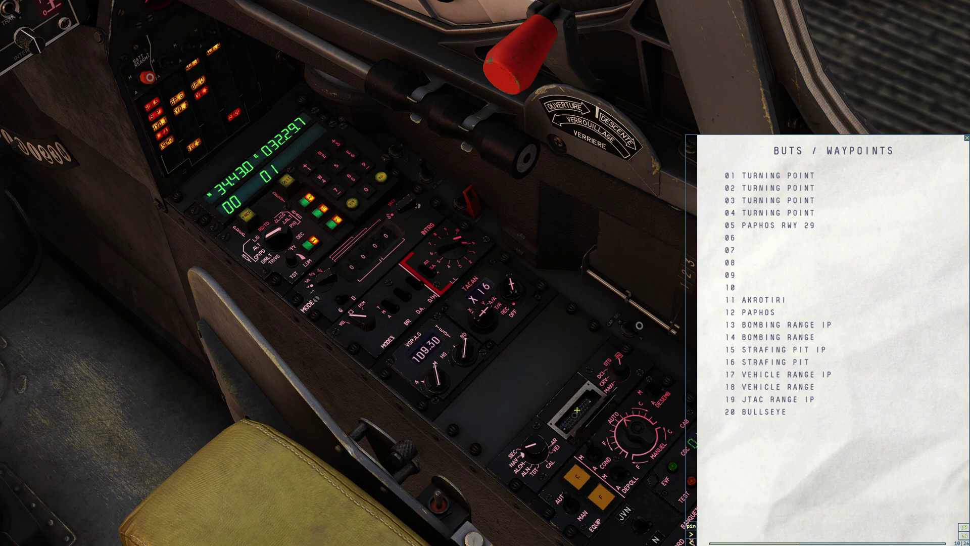
click(594, 418)
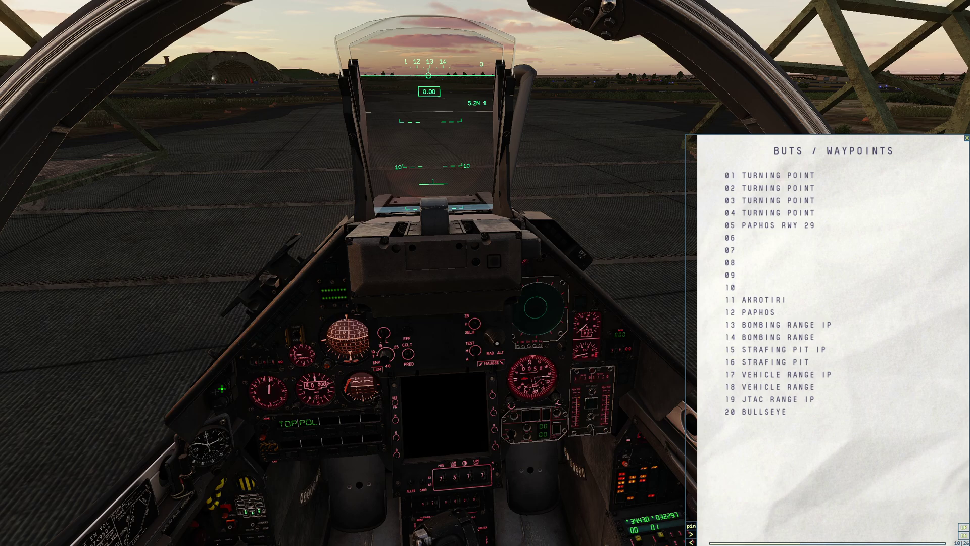
Step the INS from waypoint 01 past 11 up to waypoint 20, BULLSEYE.
click(222, 389)
click(222, 389)
click(222, 389)
click(221, 389)
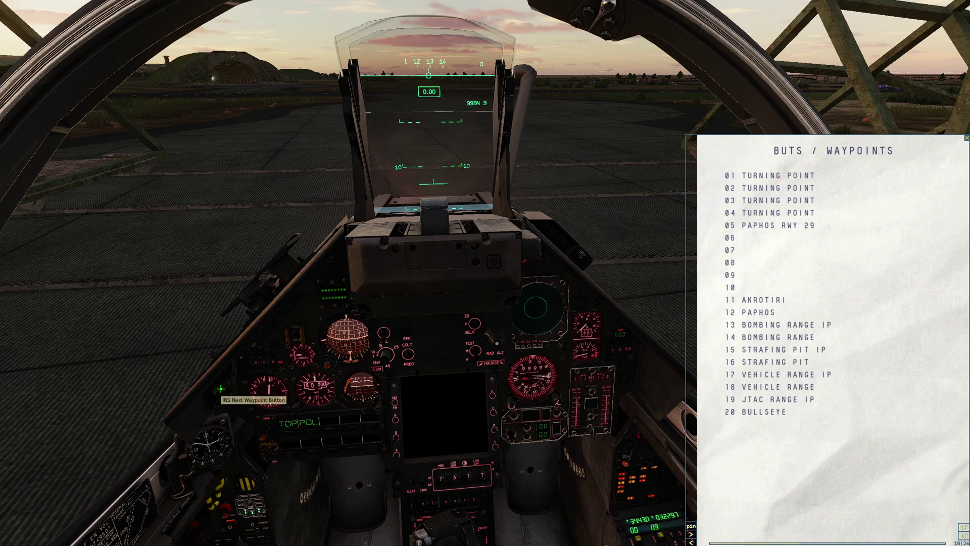
click(221, 388)
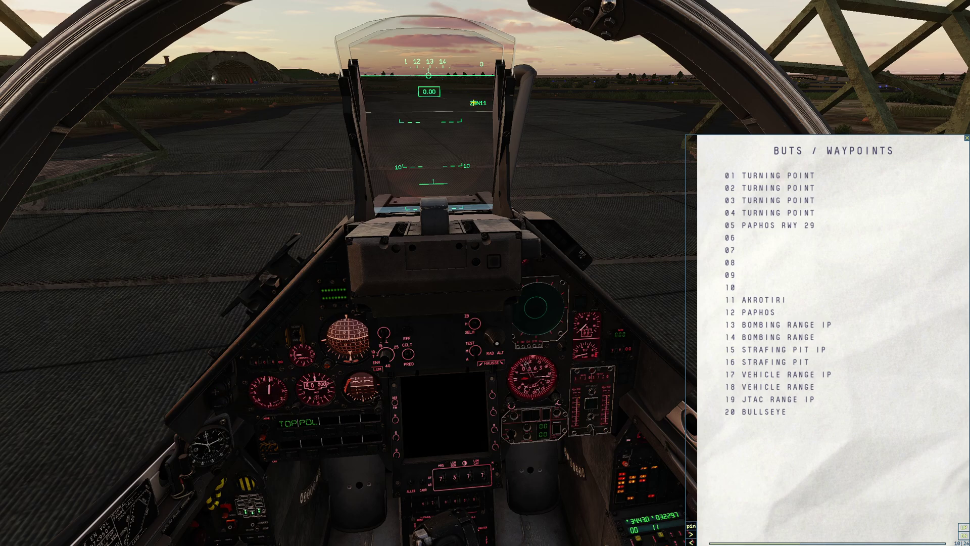
click(220, 386)
click(221, 386)
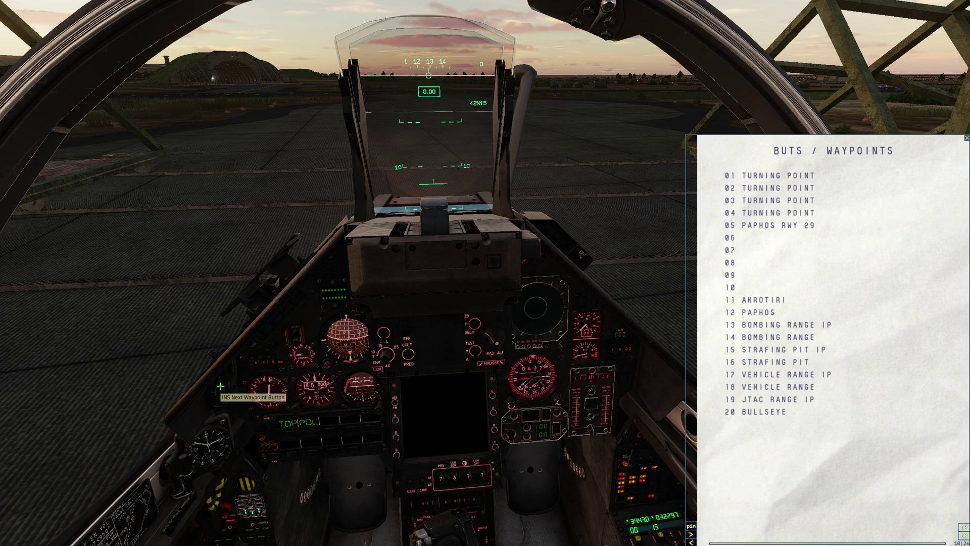
click(221, 386)
click(221, 386)
click(220, 386)
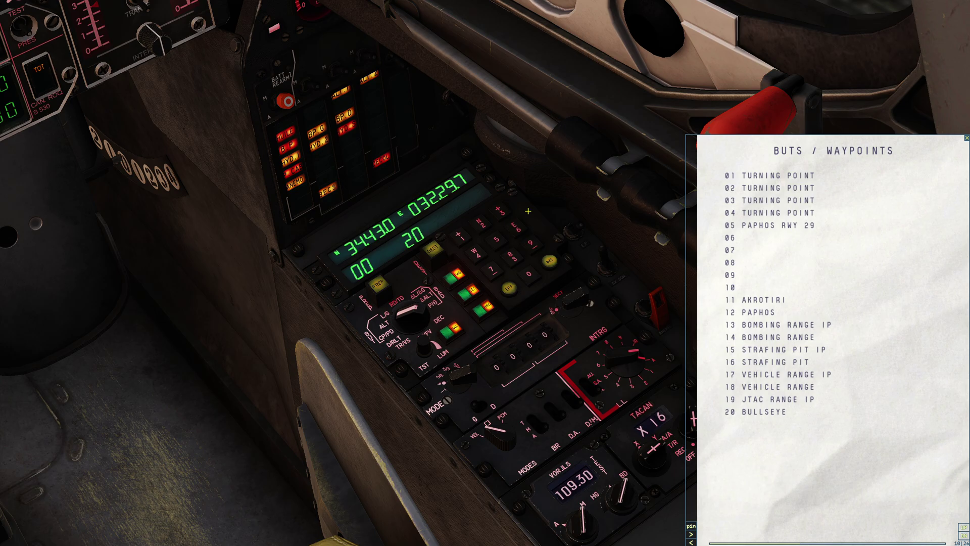
Select waypoints 11, 12 and 13 directly by DEST and digit entry on the PCN.
click(460, 236)
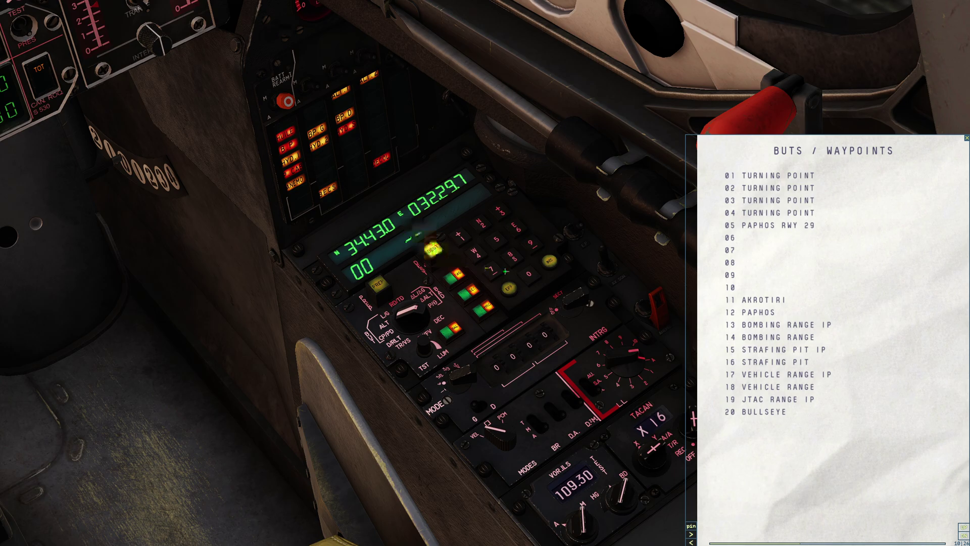
click(459, 235)
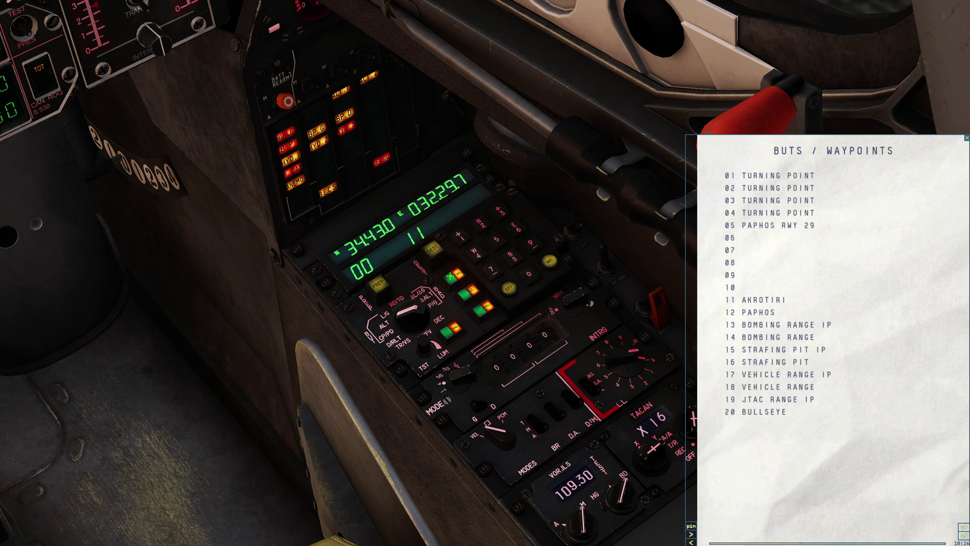
click(460, 235)
click(481, 224)
click(432, 248)
click(459, 235)
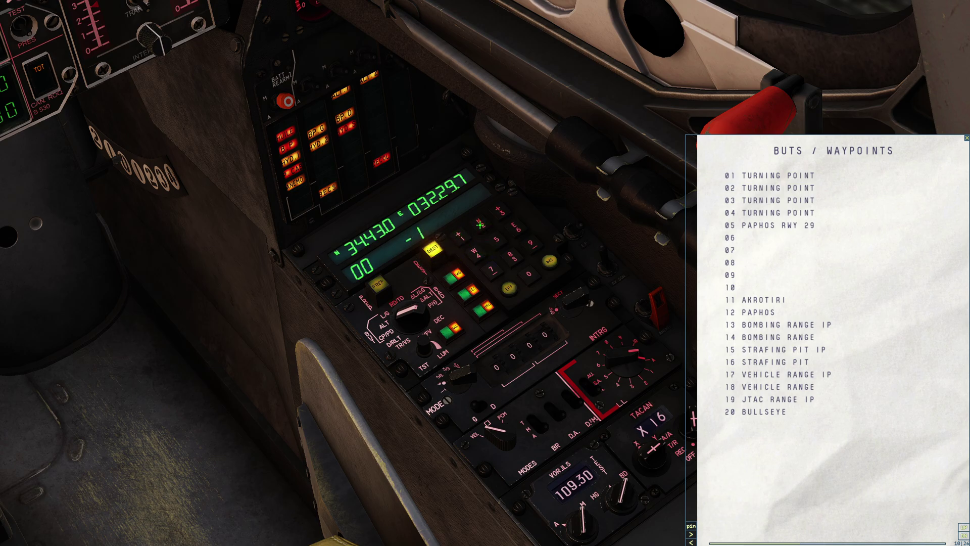
click(500, 210)
Jump directly to waypoint 14 and then waypoint 15 on the PCN.
click(433, 249)
click(459, 235)
click(475, 252)
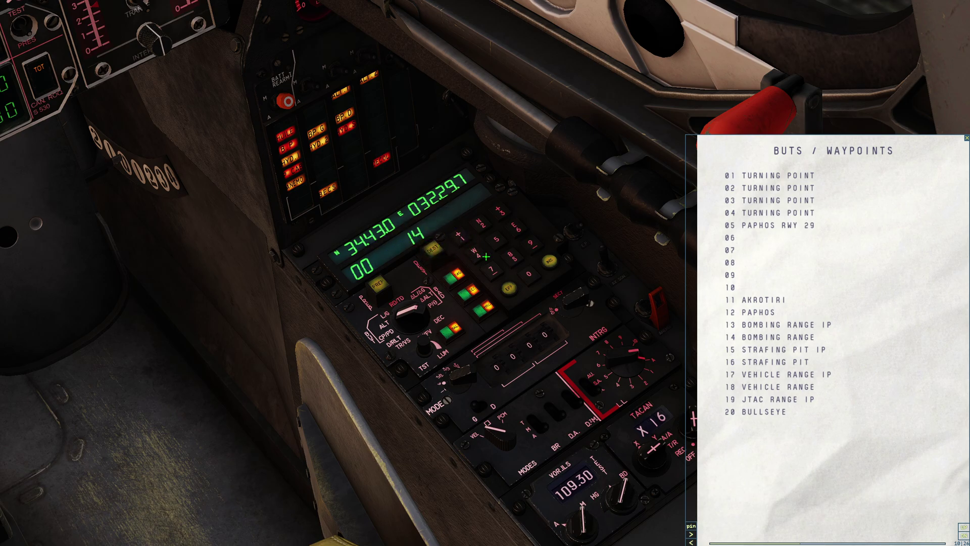
click(433, 248)
click(459, 236)
click(497, 239)
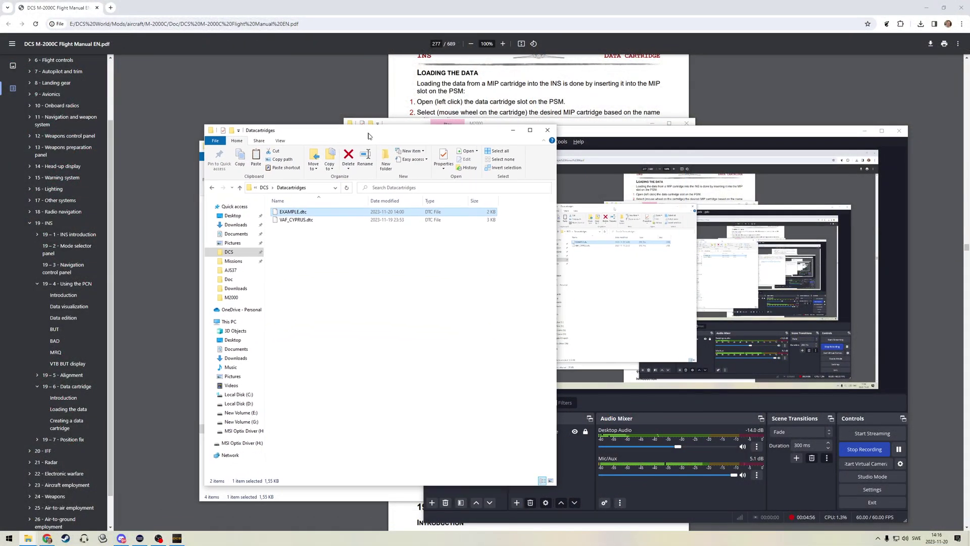
Navigate Explorer from Saved Games through DCS into Datacartridges, revealing EXAMPLE.dtc and VAF_CYPRUS.dtc.
drag(368, 135, 514, 148)
click(412, 201)
click(420, 201)
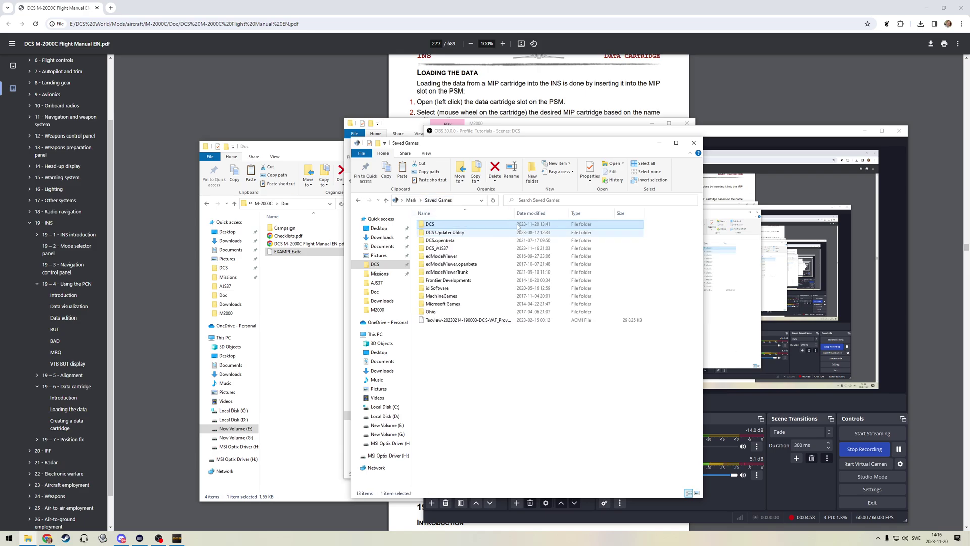
double_click(433, 227)
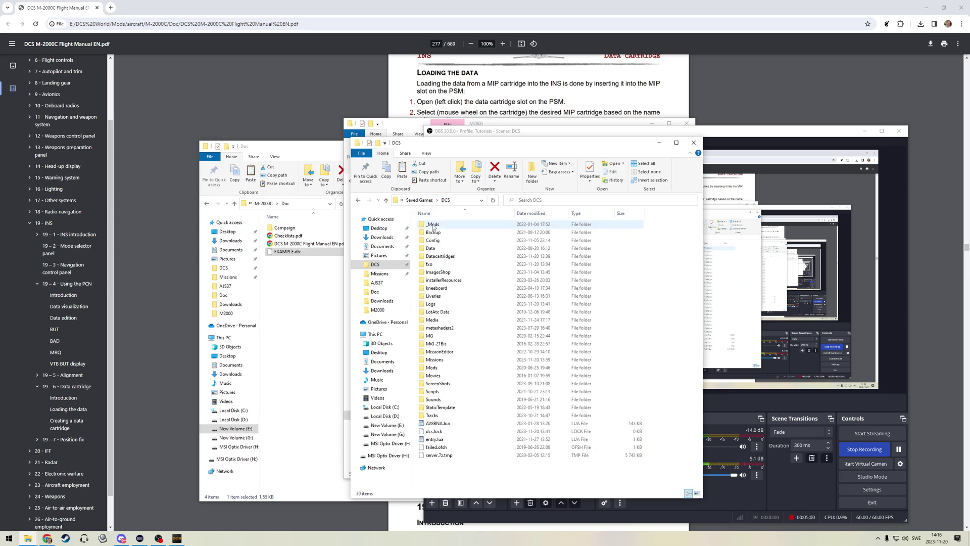
click(447, 259)
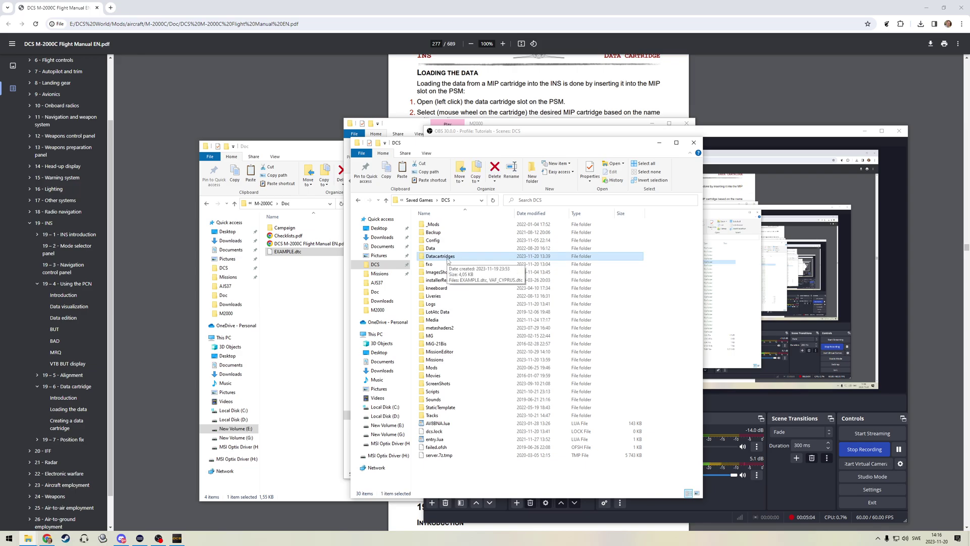
double_click(451, 257)
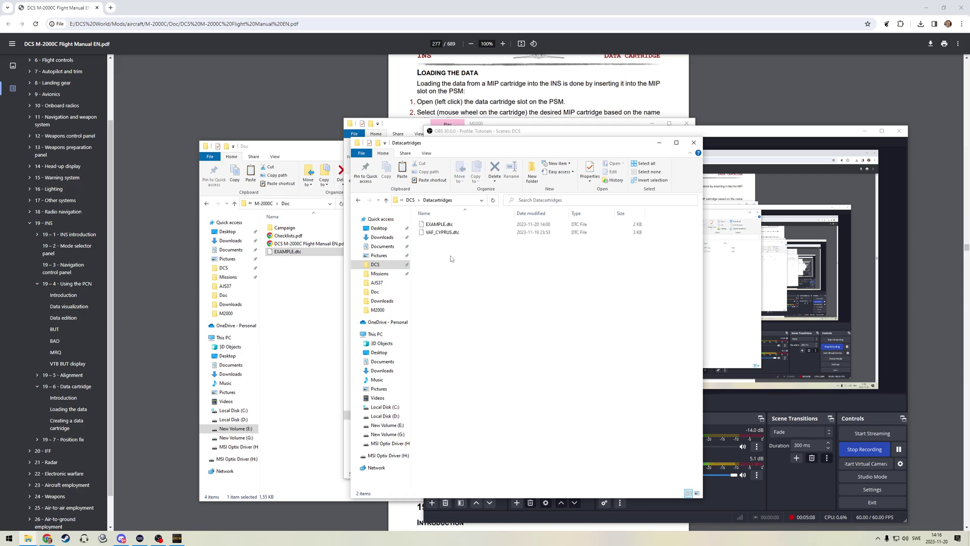
click(445, 232)
click(494, 356)
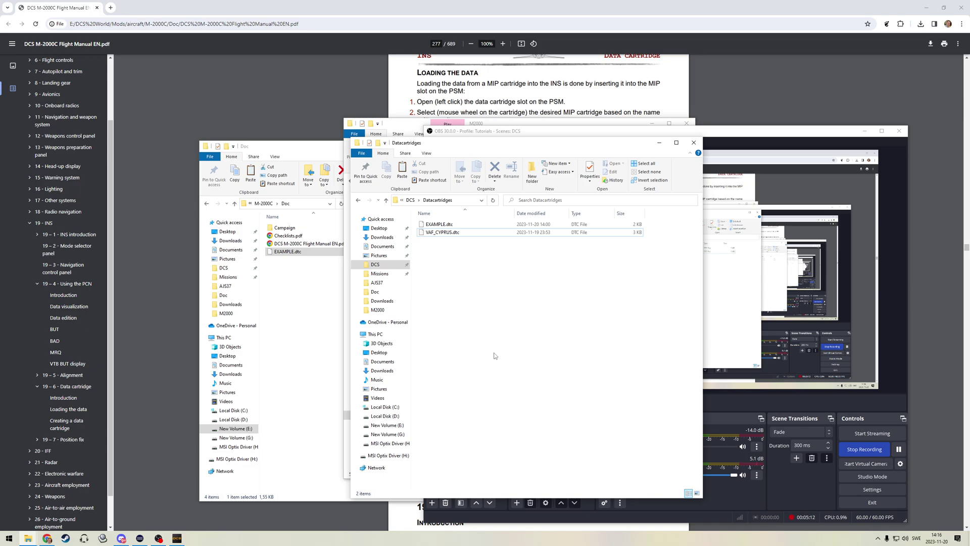
key(alt+Tab)
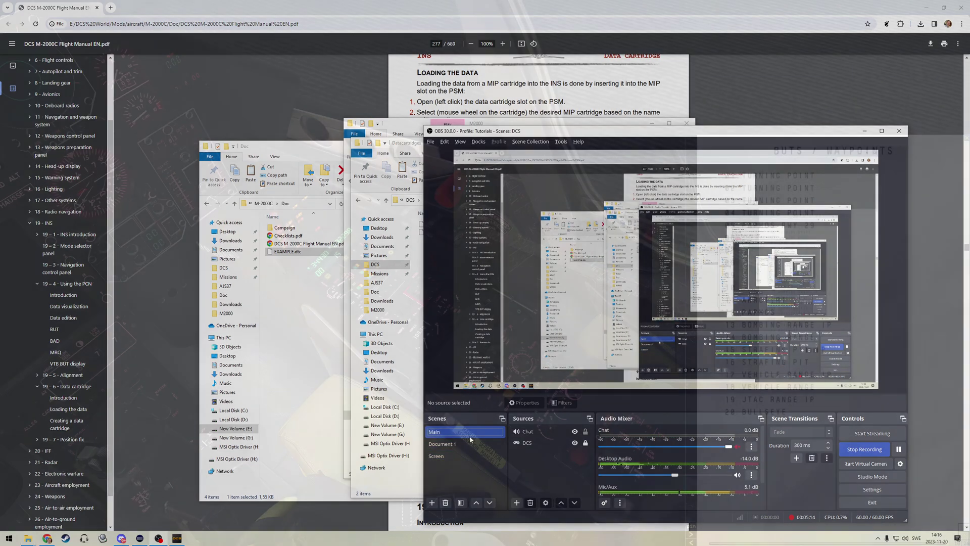